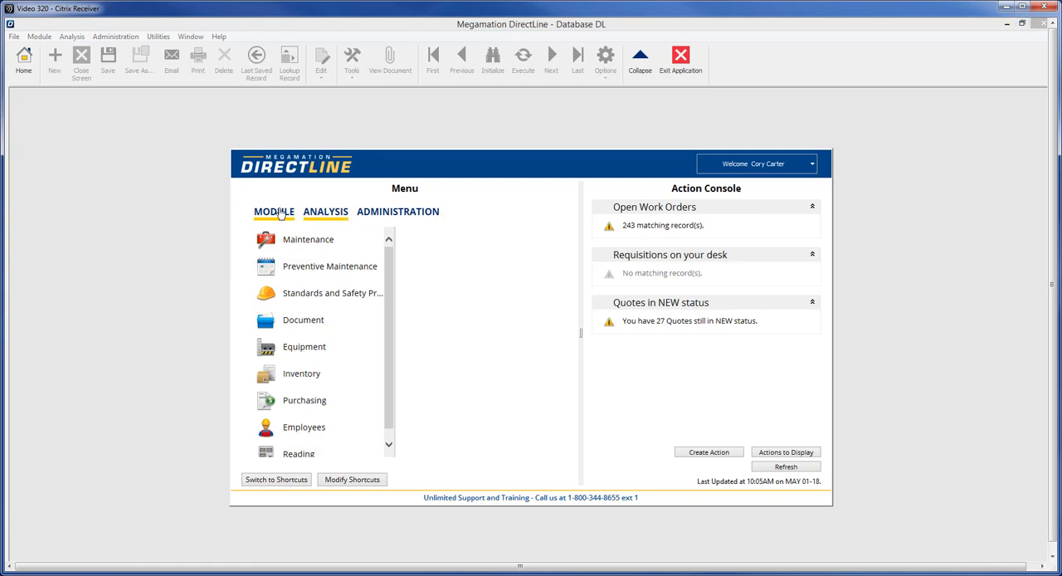
- Open the Site and Building Entry screen from the Equipment module
click(300, 352)
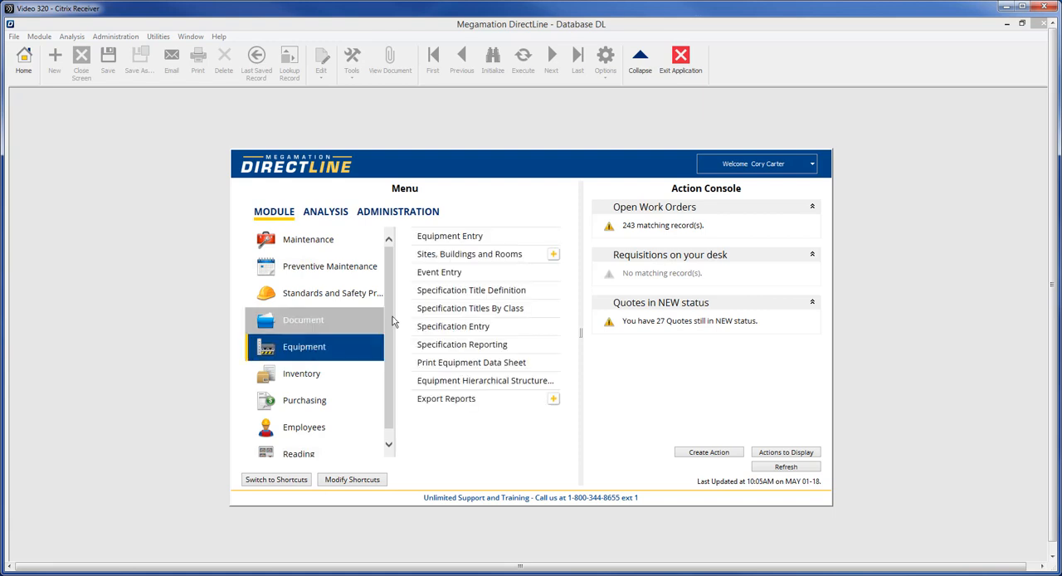
click(463, 255)
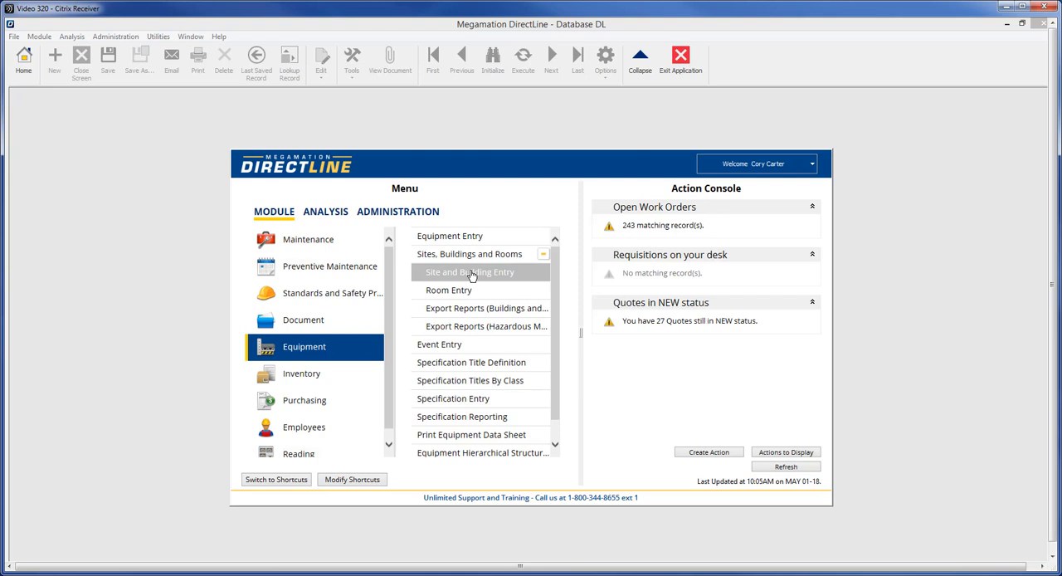
click(471, 274)
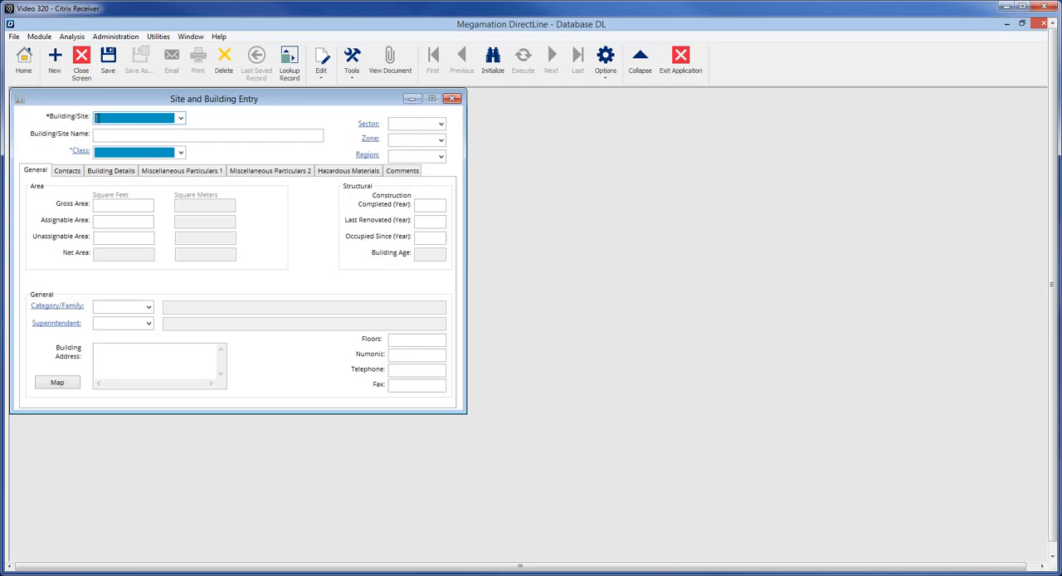
- Start a new building record with the code ADMIN and the name Administration Building
text(DMIN)
click(97, 140)
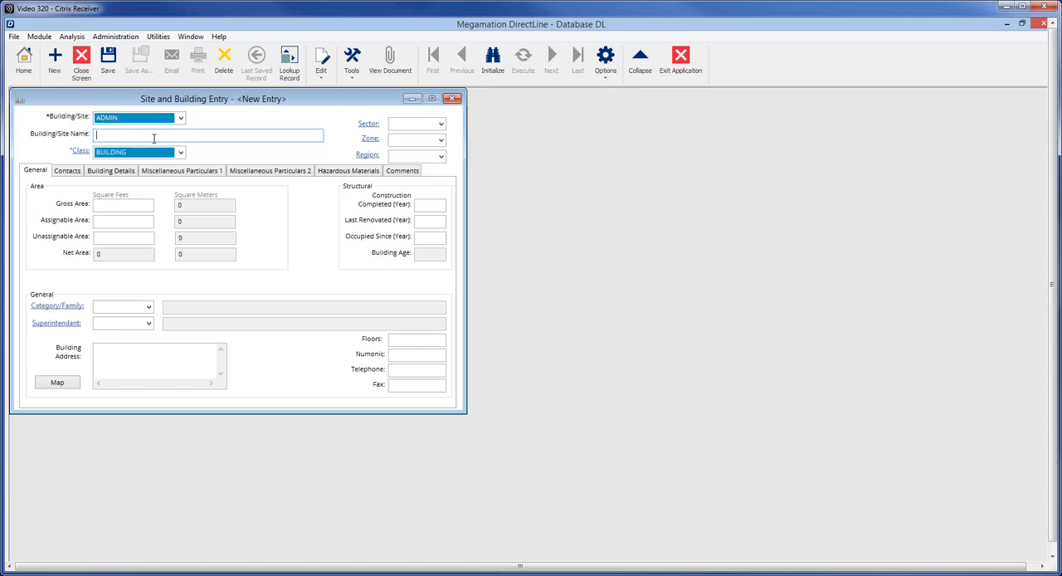
text(Admins)
text(stration Building)
- View the available equipment classes and the BUILDING class definition, and return to the building record
click(180, 154)
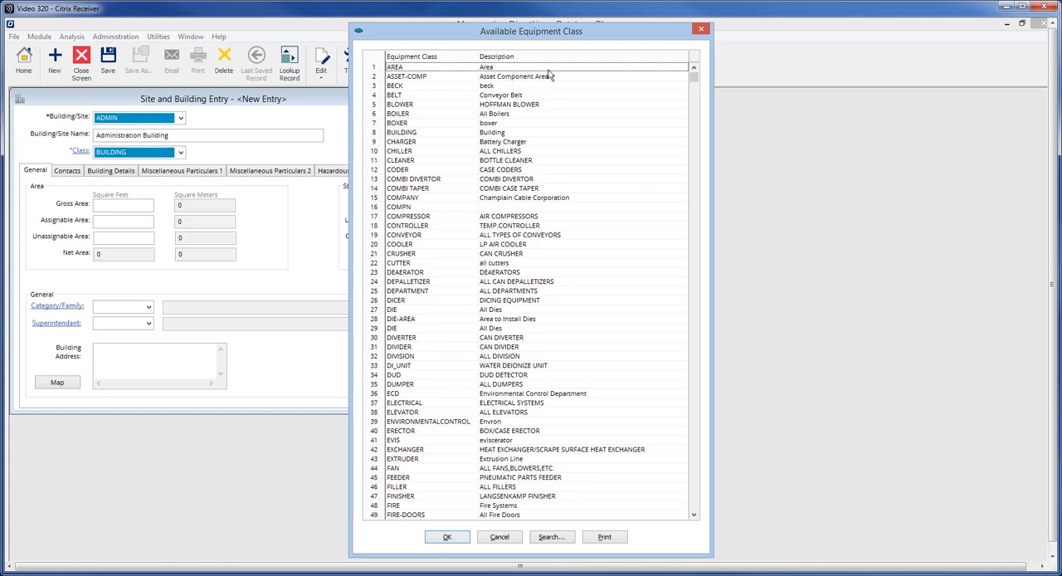
click(703, 32)
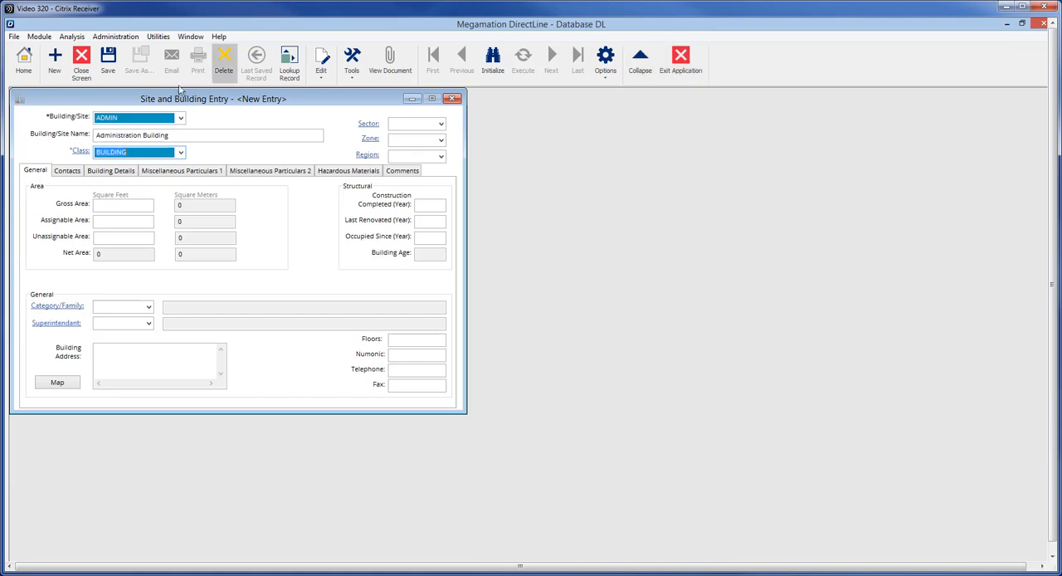
click(80, 154)
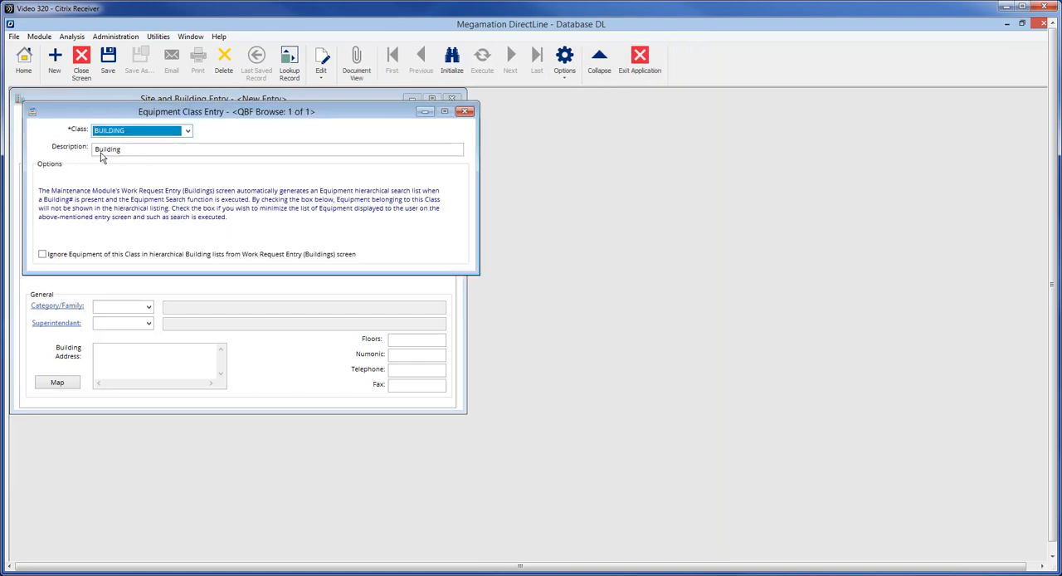
click(466, 114)
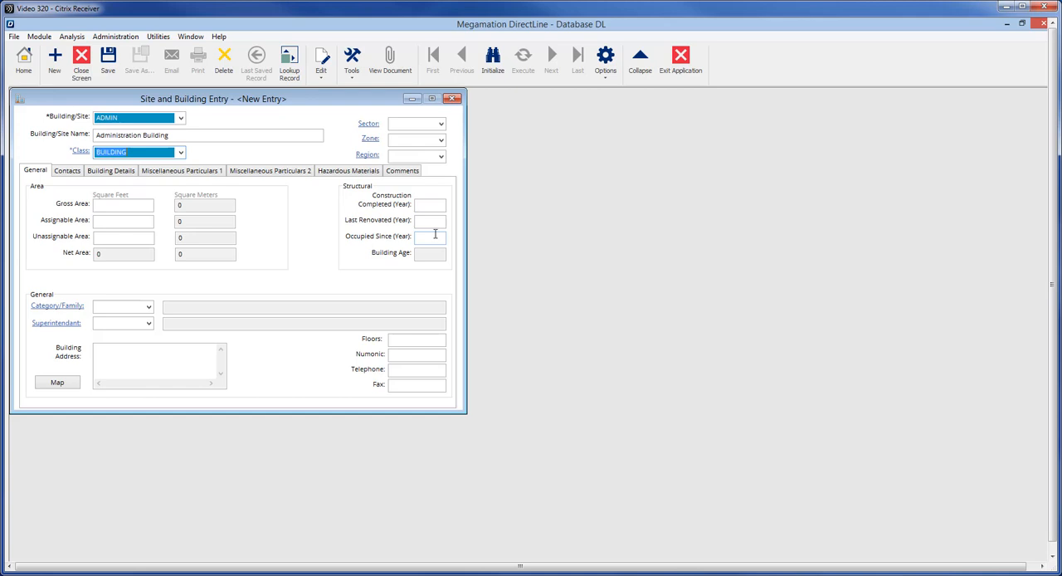
- Enter a gross area of 3500, an assignable area of 2850 and an unassignable area of 585 square feet
click(103, 205)
text(3500)
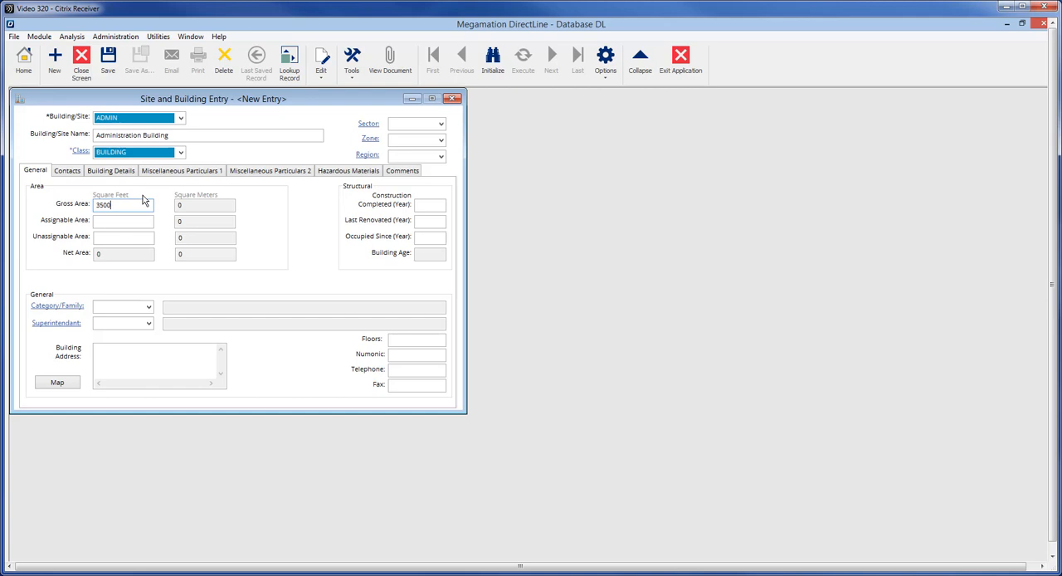
key(Tab)
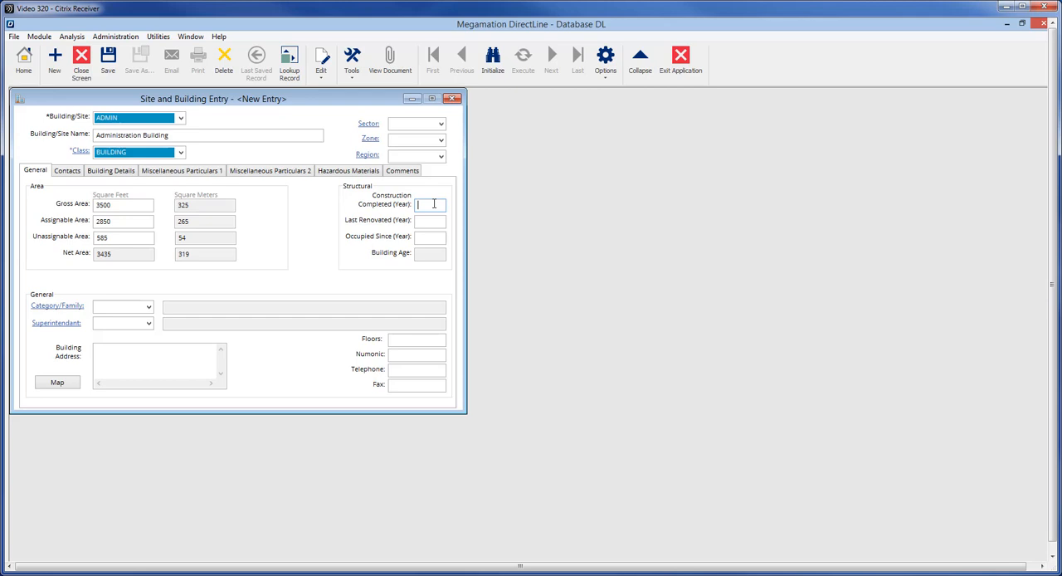
- Set construction completed to 1984, last renovated to 2008 and occupied since to 1985
text(1984)
key(Tab)
text(2008)
key(Tab)
text(1985)
key(Tab)
- Set the building's category to BLDG after viewing the category code entry form, and assign its superintendent
click(67, 306)
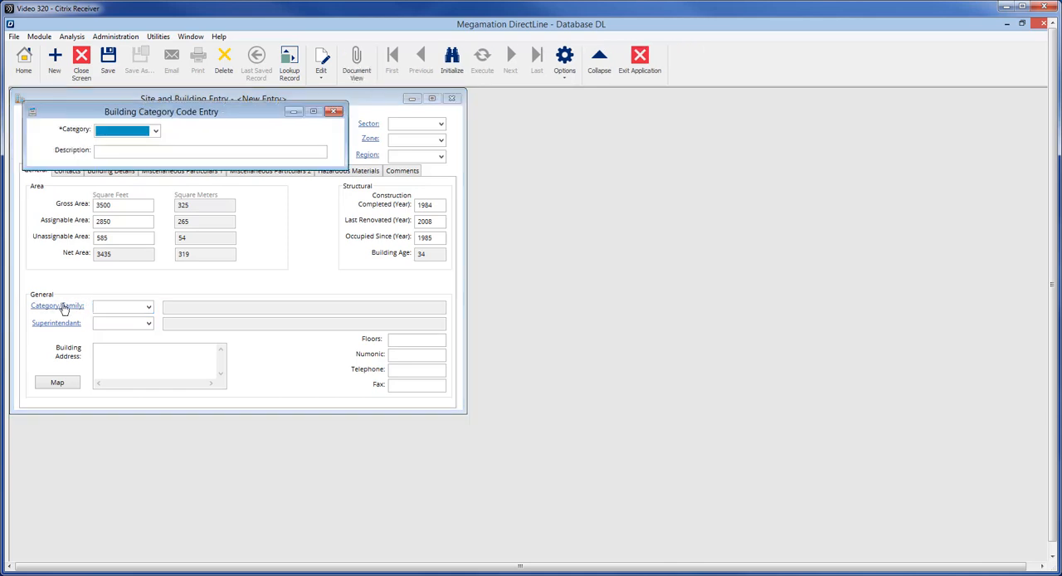
click(333, 112)
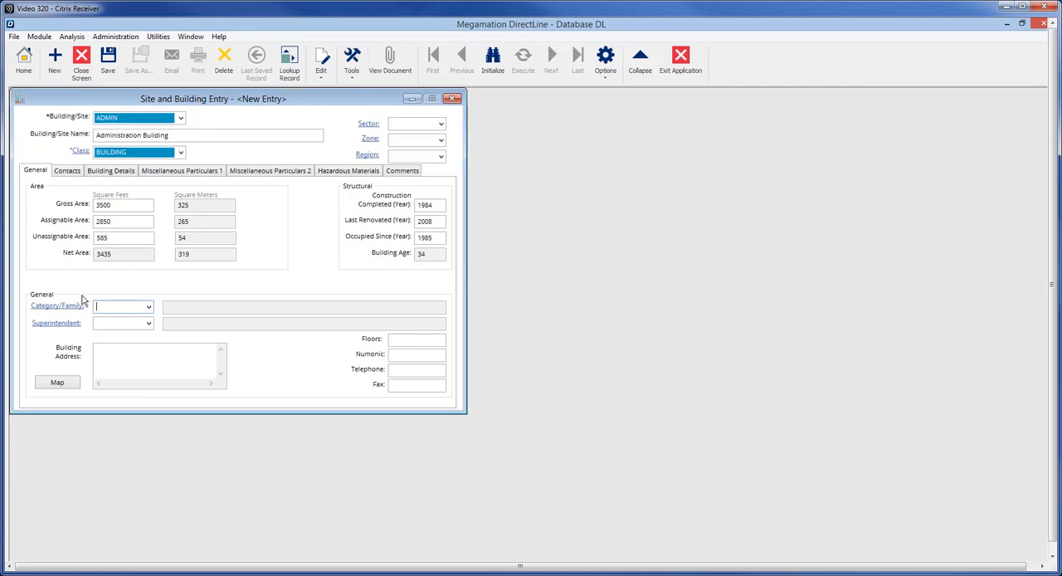
click(150, 308)
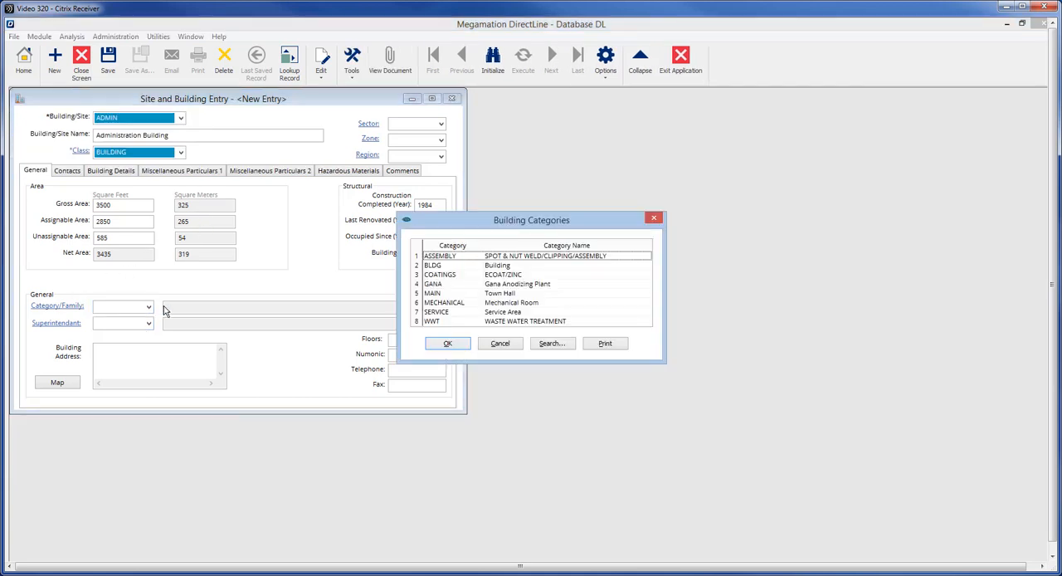
click(442, 266)
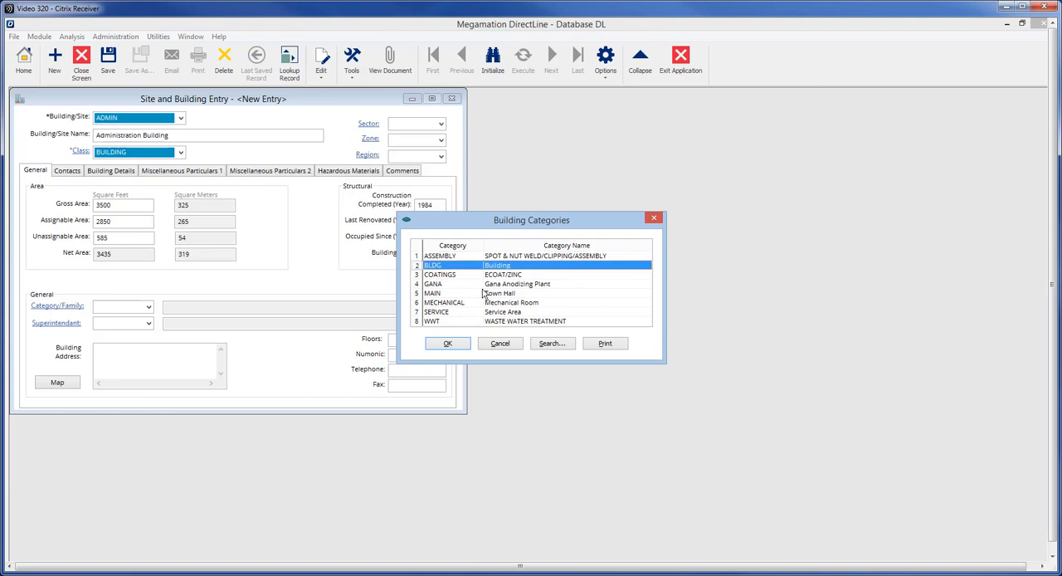
click(447, 344)
- Enter the building's street address, city, province and postal code in the address field
click(179, 346)
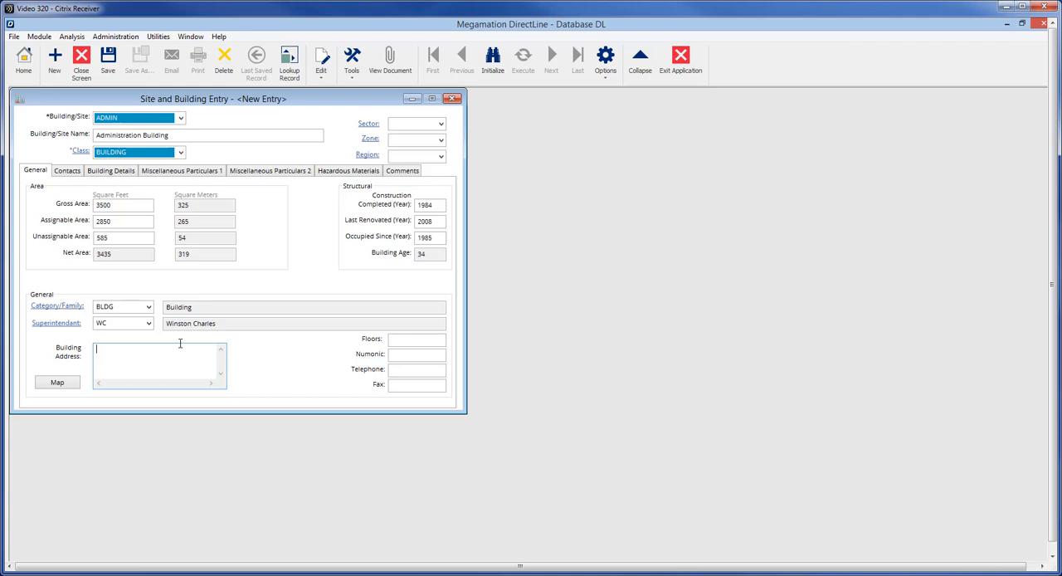
key(Return)
key(Return)
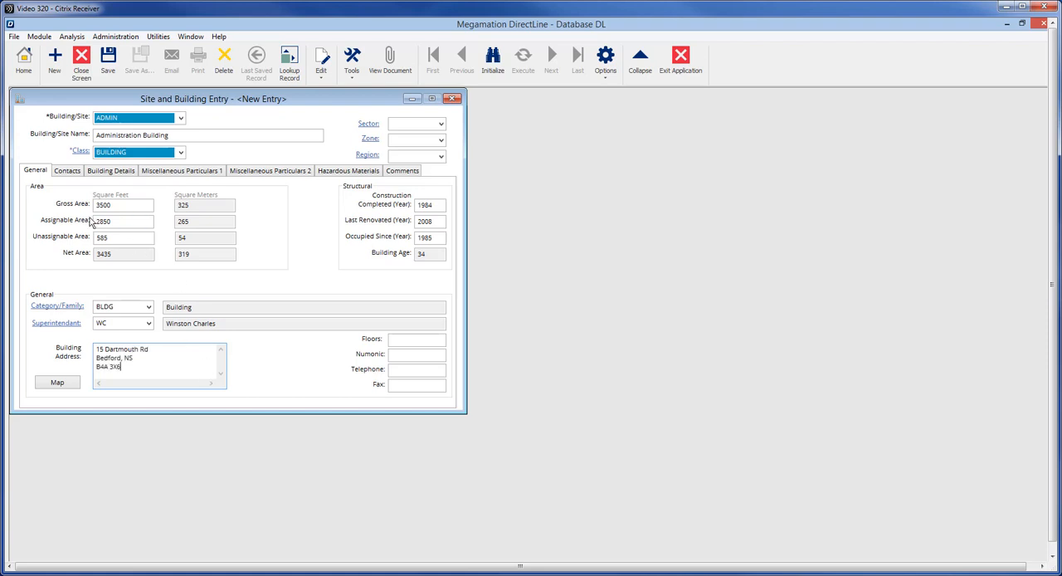
- Add a building contact with the full name, telephone number, e-mail address and the position Trainer
click(66, 171)
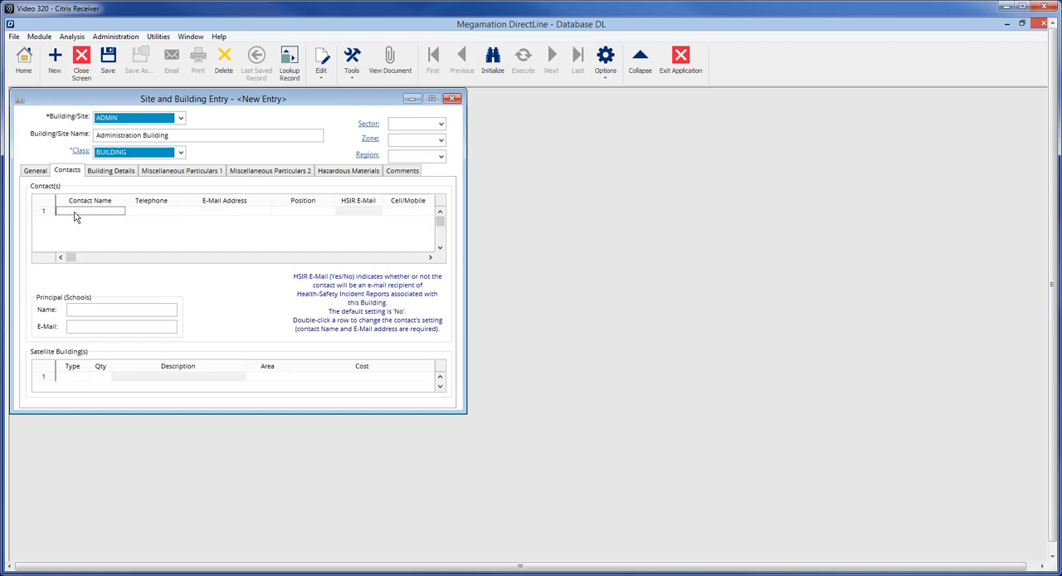
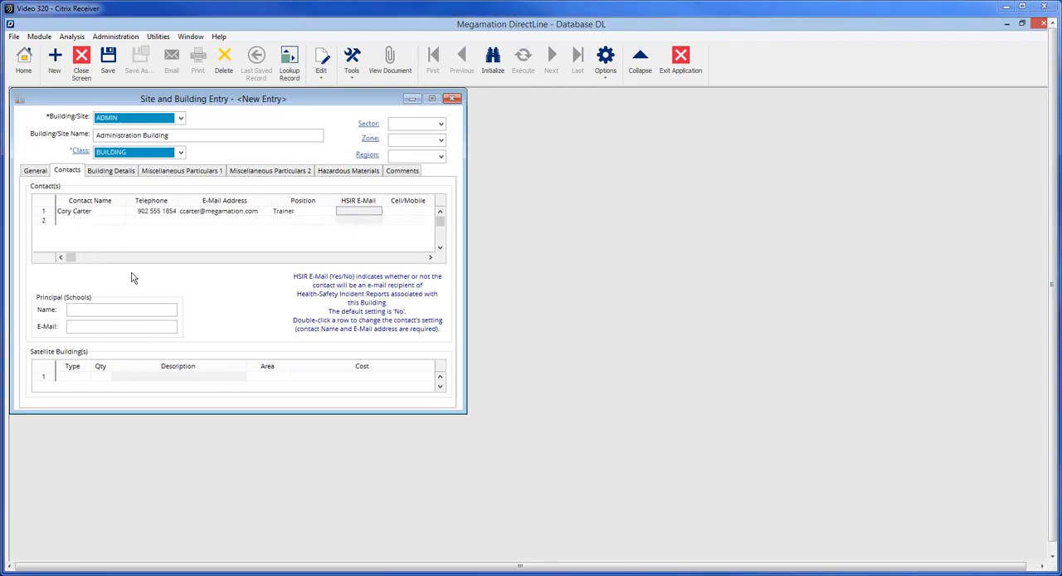
- Add one satellite building of type STORAGE with an area of 500 and a cost of 2560
click(68, 378)
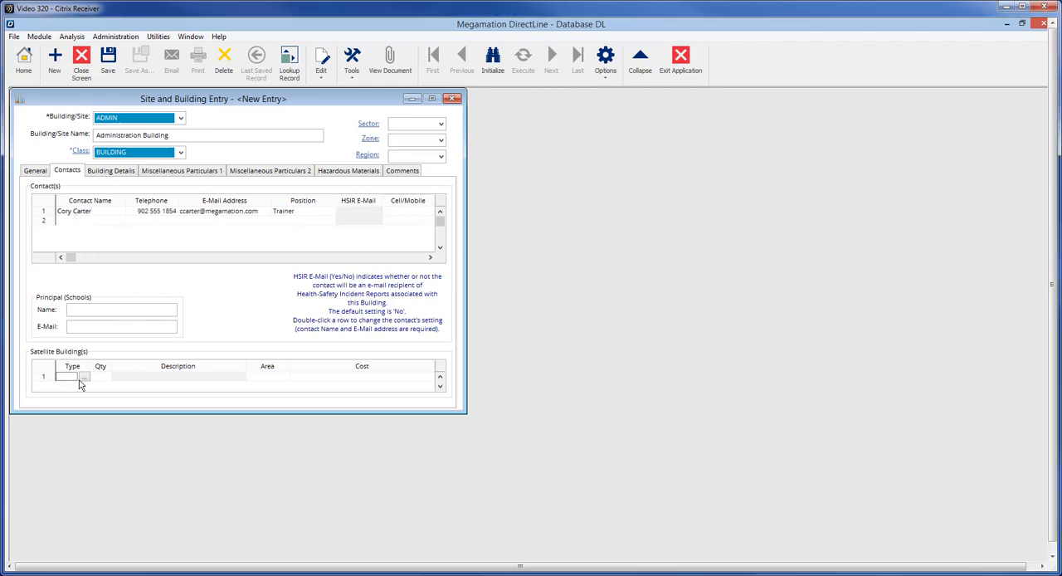
click(83, 379)
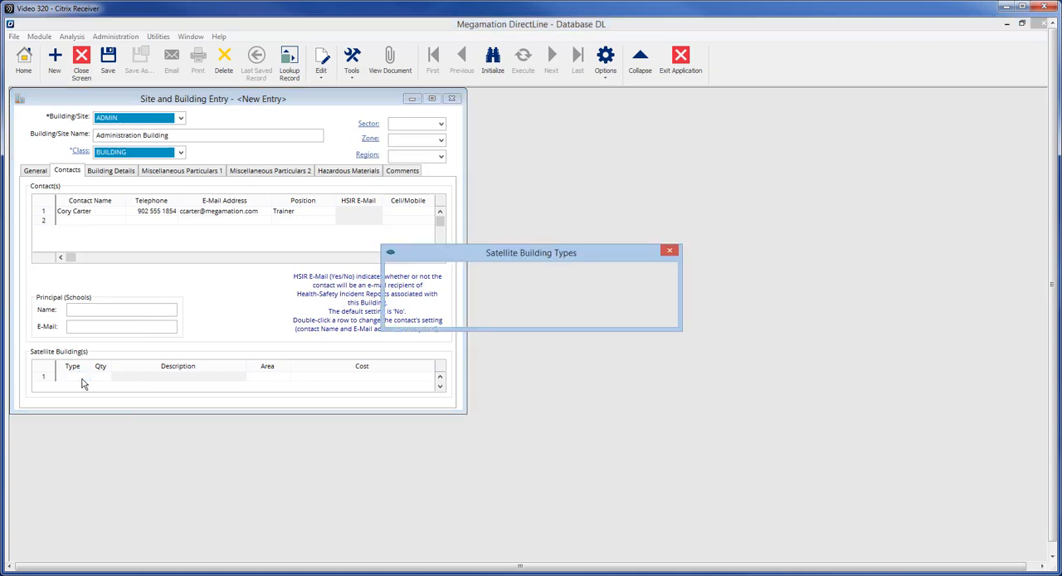
double_click(479, 292)
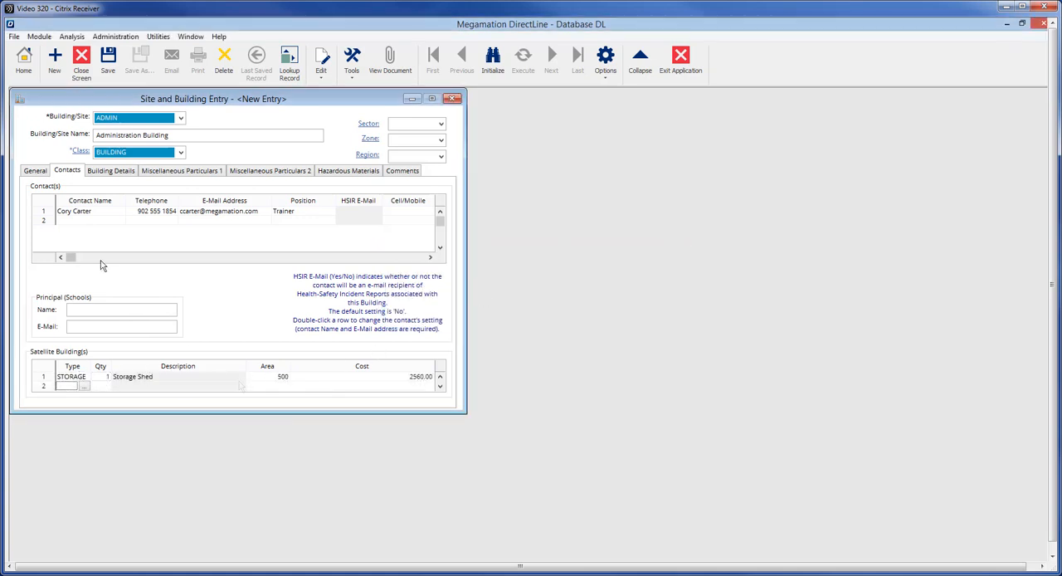
- Add a main building detail dated DEC 12-84 for Construction, with cost 980000, gross area 3500 and assignable area 2850
click(113, 172)
text(12/12/)
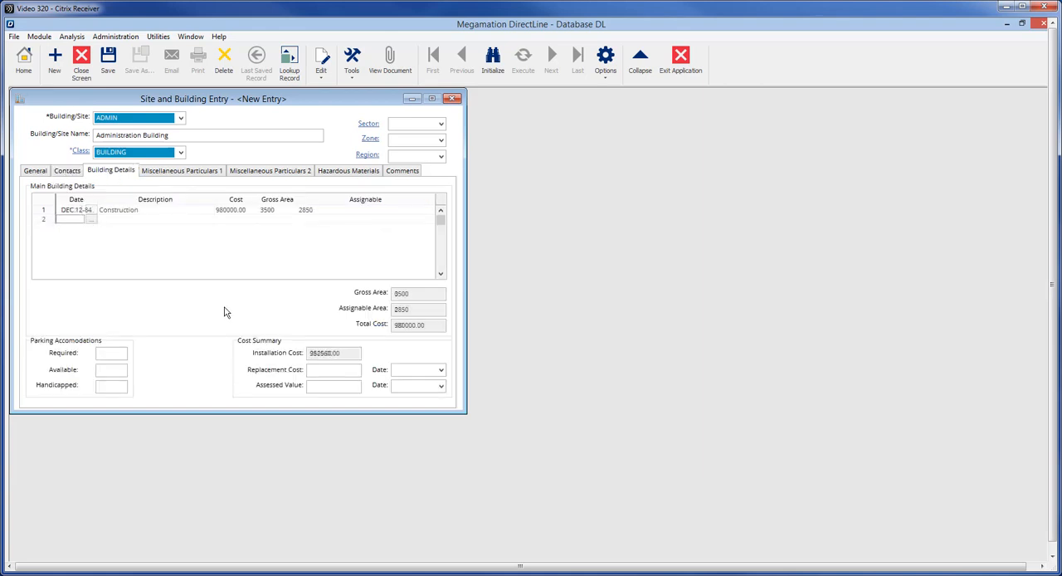
key(Tab)
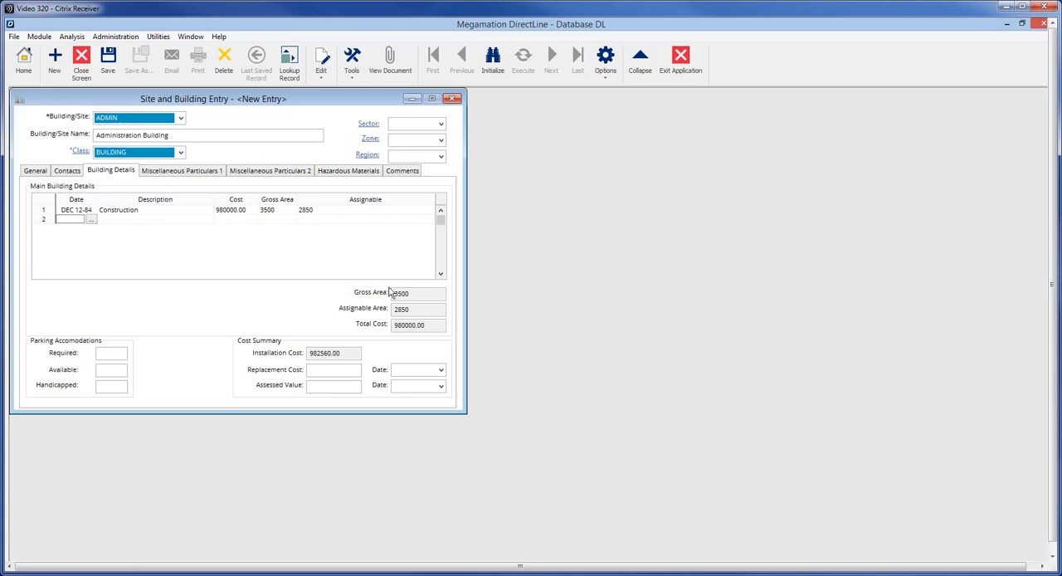
- Set parking to 25 required, 36 available and 5 handicapped, and enter replacement cost 1500000 and assessed value 1480000, both dated JAN 01-18
key(Tab)
text(25)
key(Tab)
text(36)
key(Tab)
text(5)
key(Tab)
text(1)
text(500000)
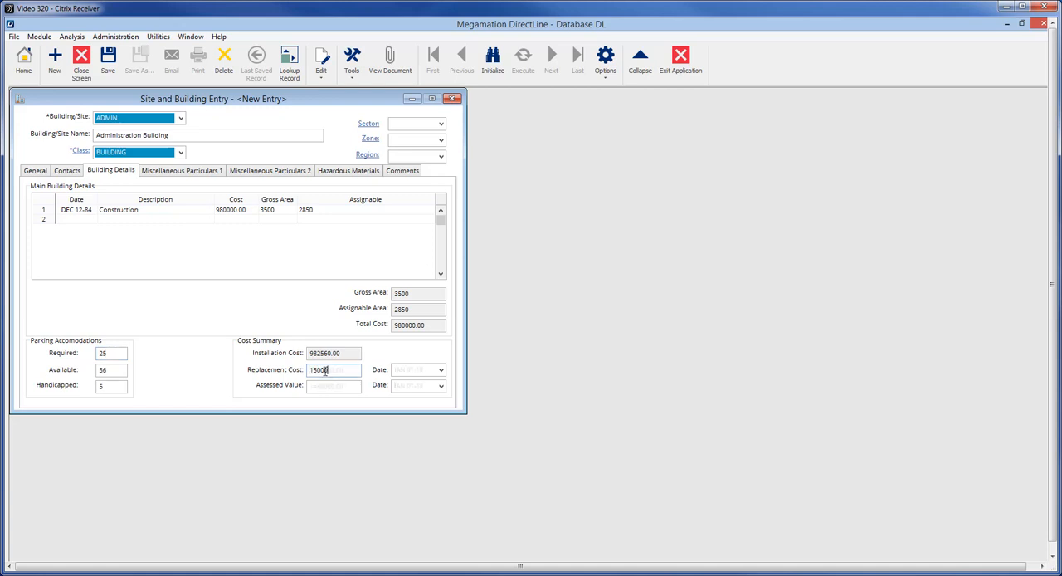
- Describe the roof as flat, and enter HVAC "Heat Pump/ Air Exchange Installed 2008", mechanical "N/A" and electrical "200A"
click(200, 172)
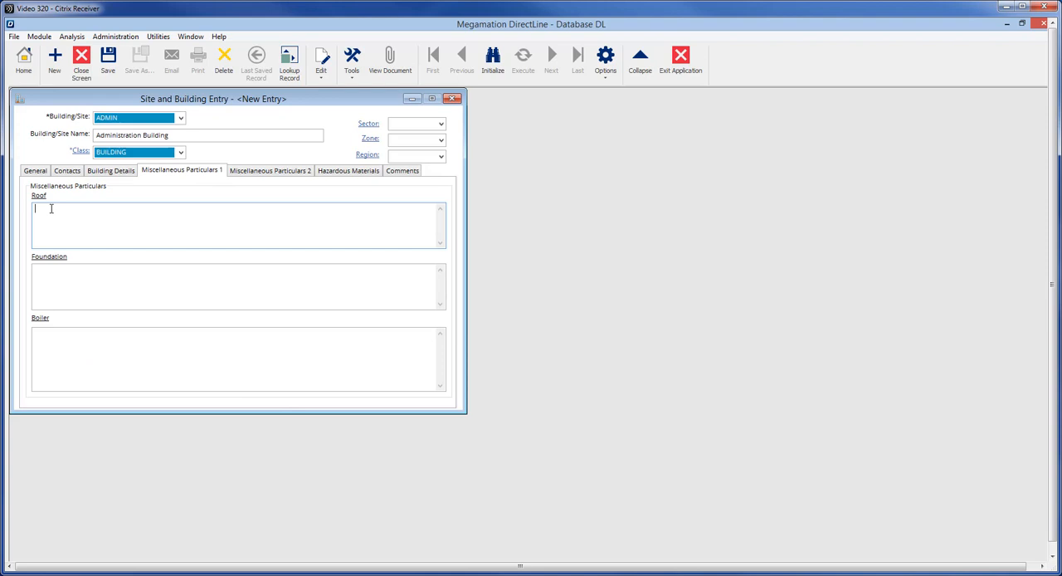
text(Flat Gravel/Tar)
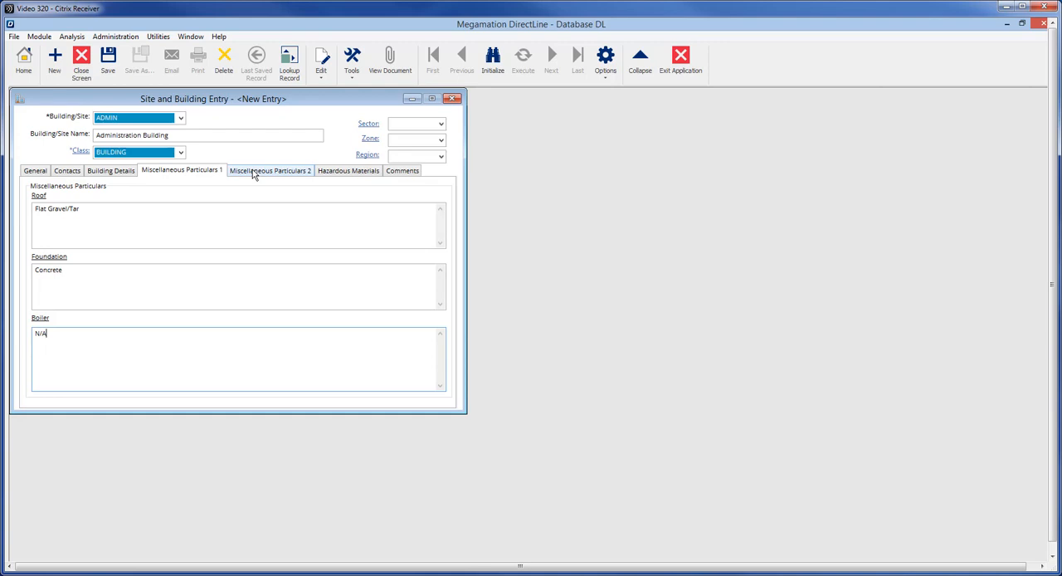
click(253, 172)
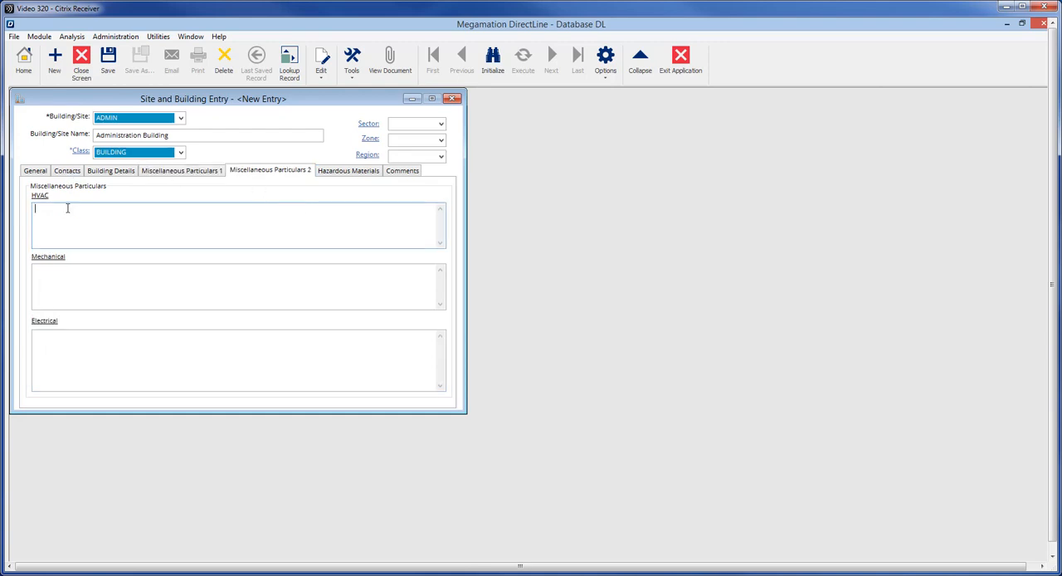
text(Heat Pump/ Air Exchange Installed 2008)
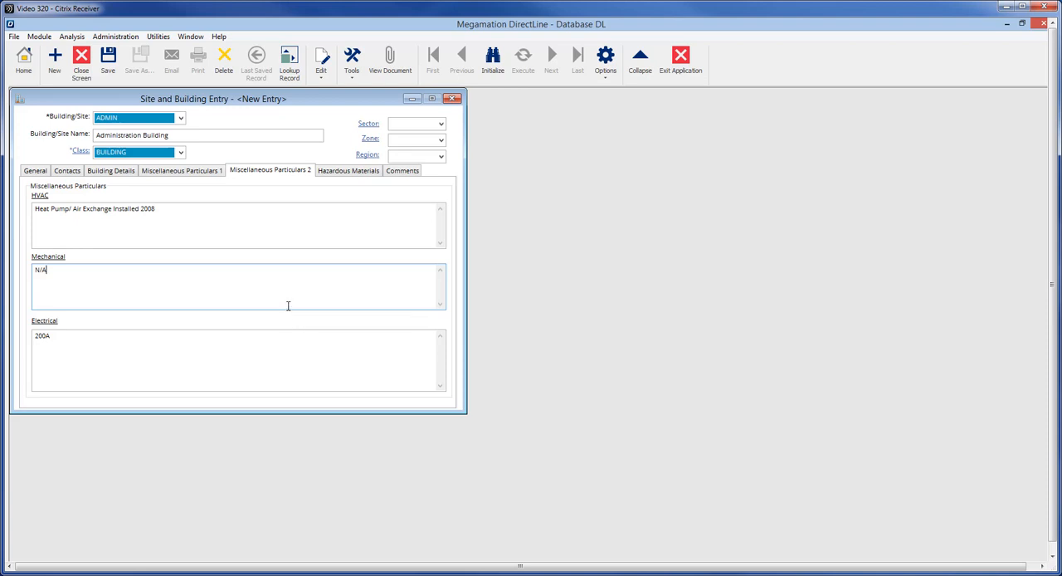
- Review the hazardous materials, comments and general sections, and save the new building record
click(329, 172)
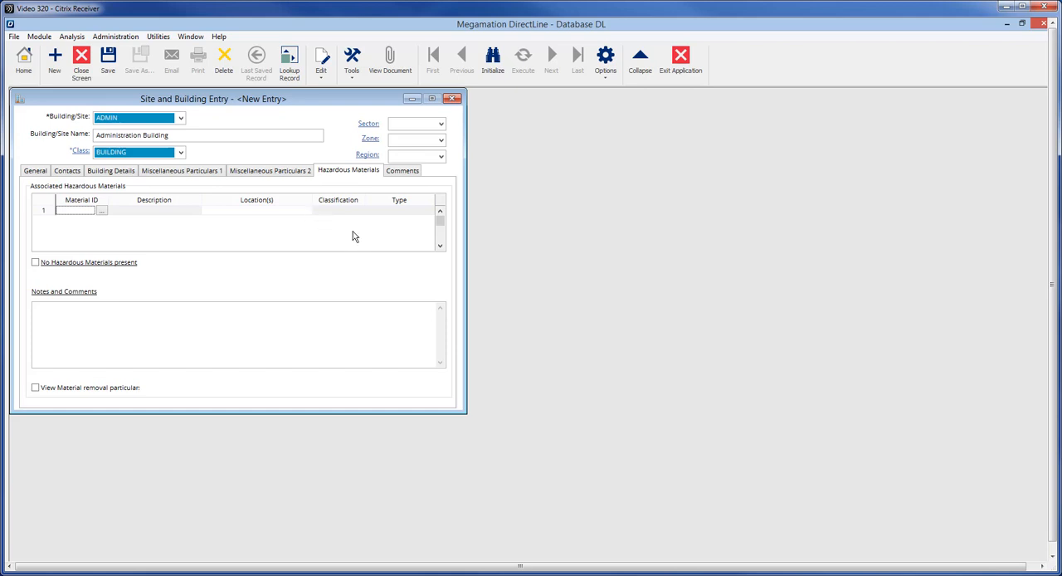
click(401, 172)
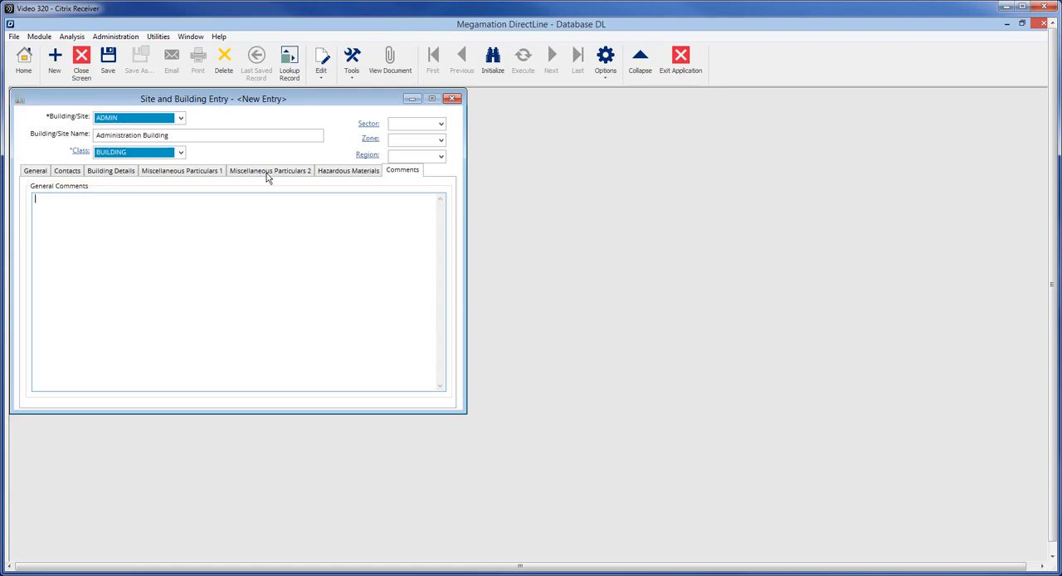
click(40, 173)
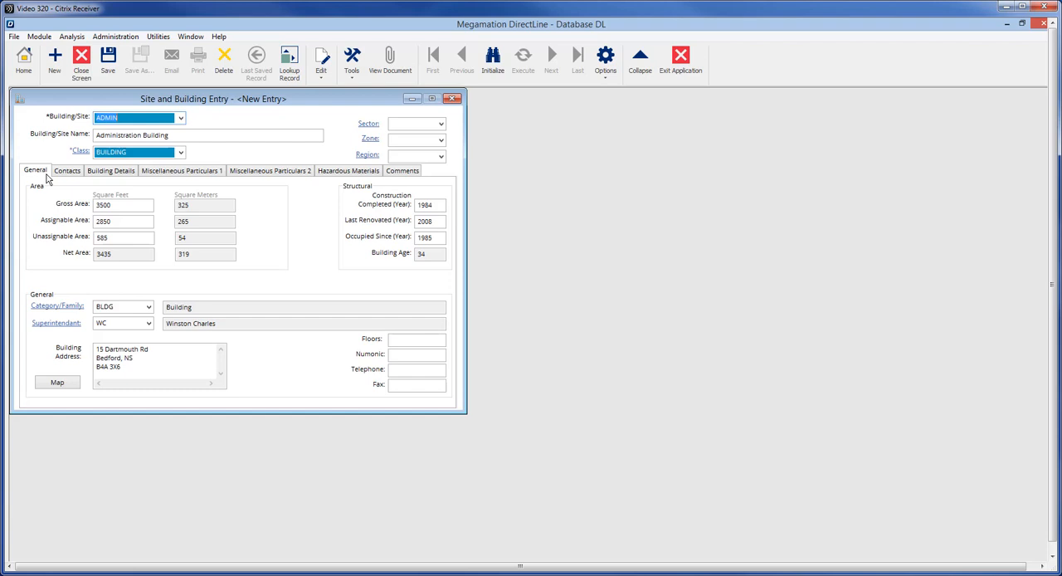
click(108, 74)
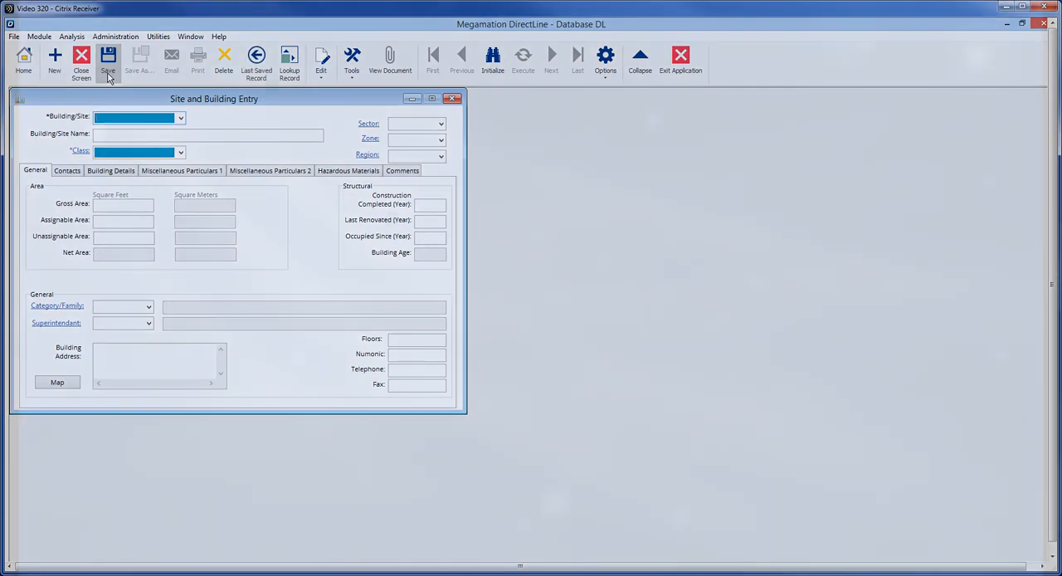